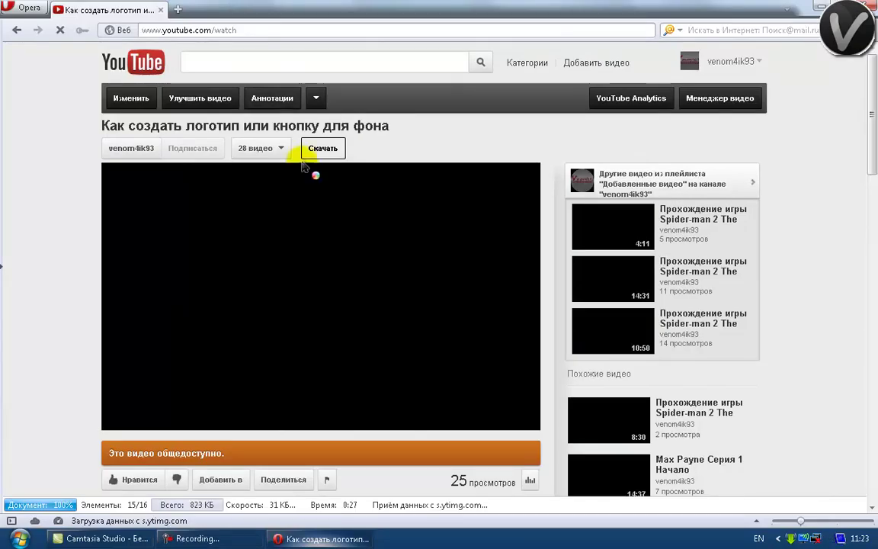
- Examine the description and viewer comments of the YouTube video on creating a logo
left_click_drag(869, 116, 870, 195)
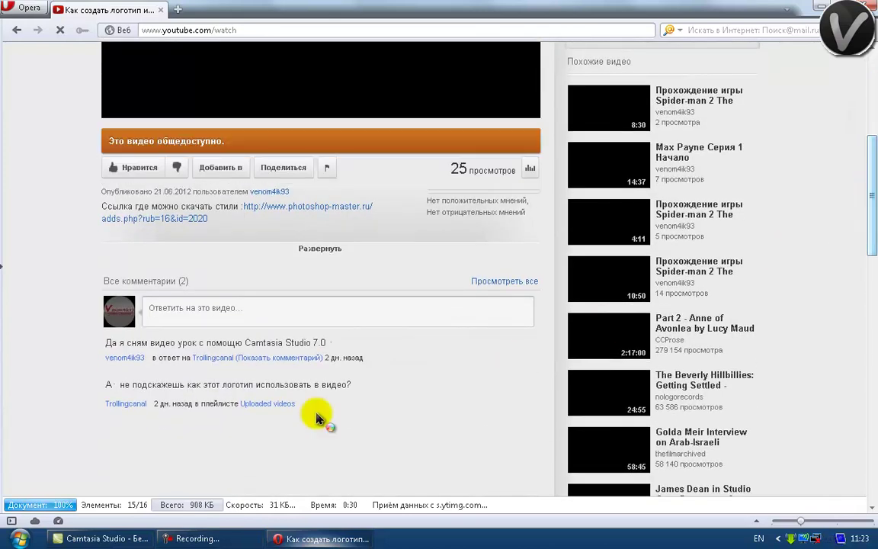
scroll(106, 414, "up", 1)
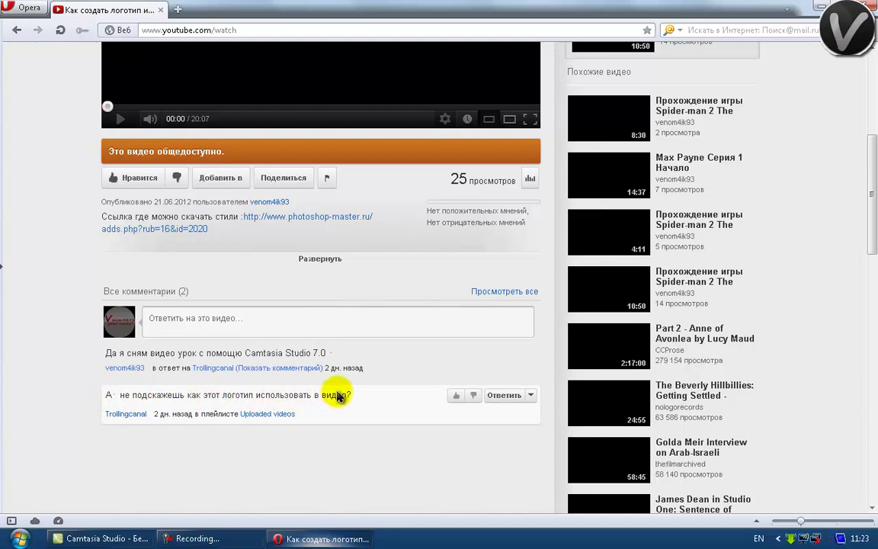
left_click_drag(868, 204, 864, 126)
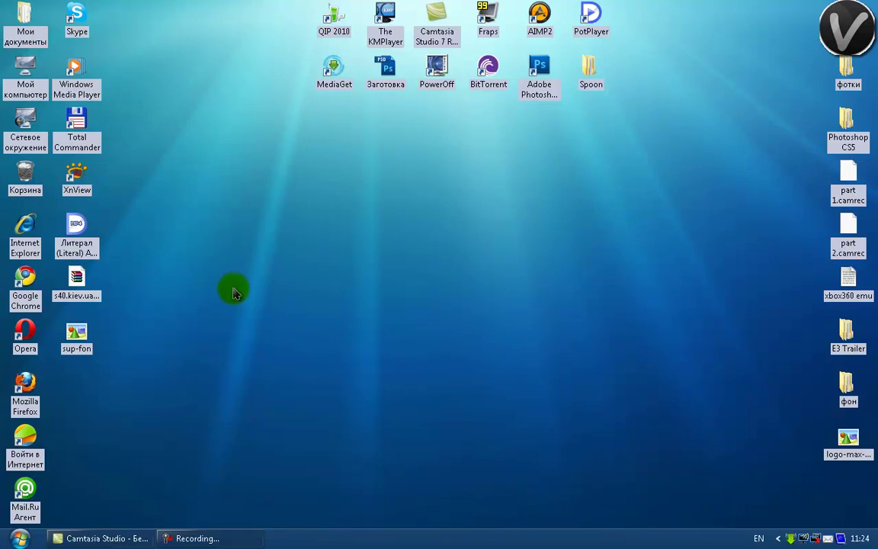
- View the logo-max-payne image from the desktop and close it again
double_click(858, 461)
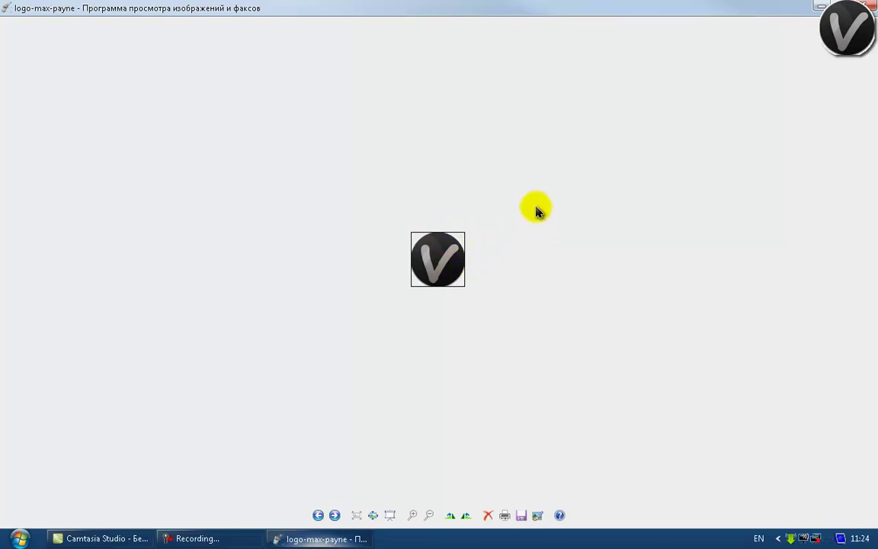
left_click(868, 6)
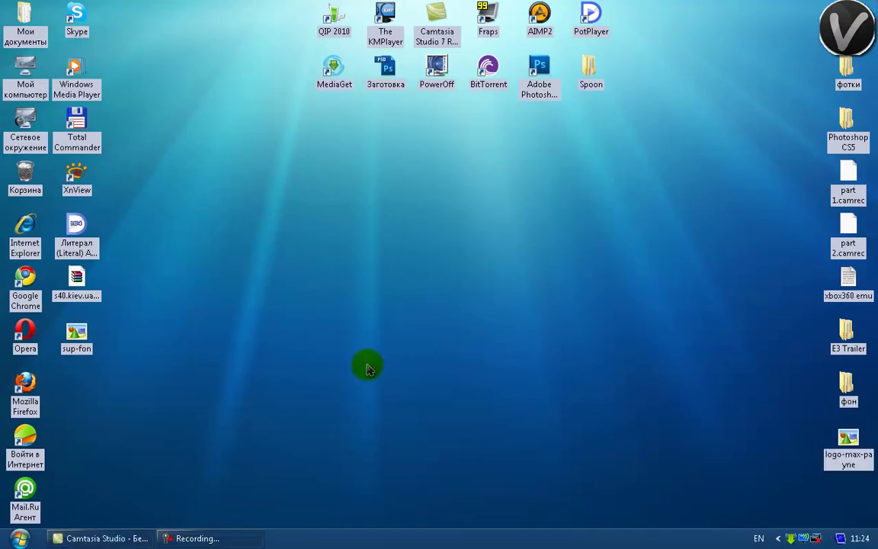
- In Camtasia Studio, import the two "Падводная Братва Серия 1 Начало" videos from Fraps V and place them consecutively on the timeline
left_click(106, 538)
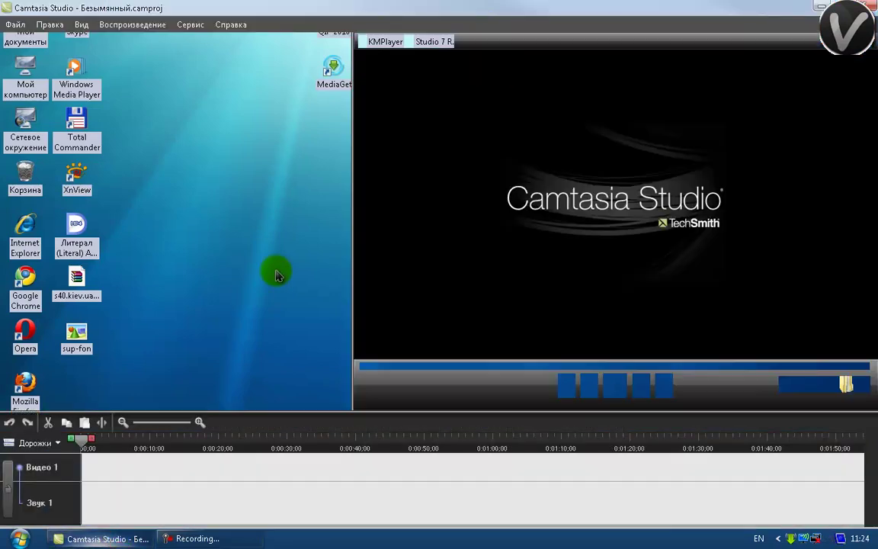
left_click(276, 275)
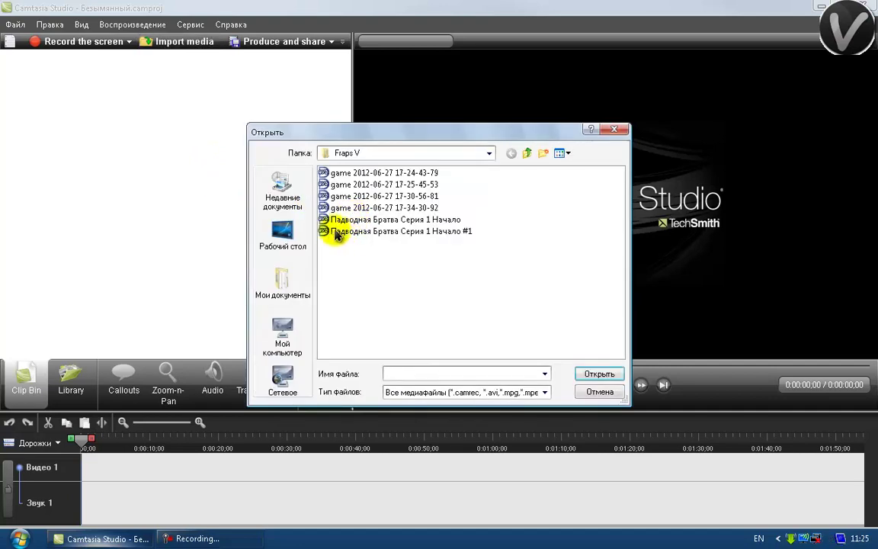
left_click(562, 153)
left_click(562, 171)
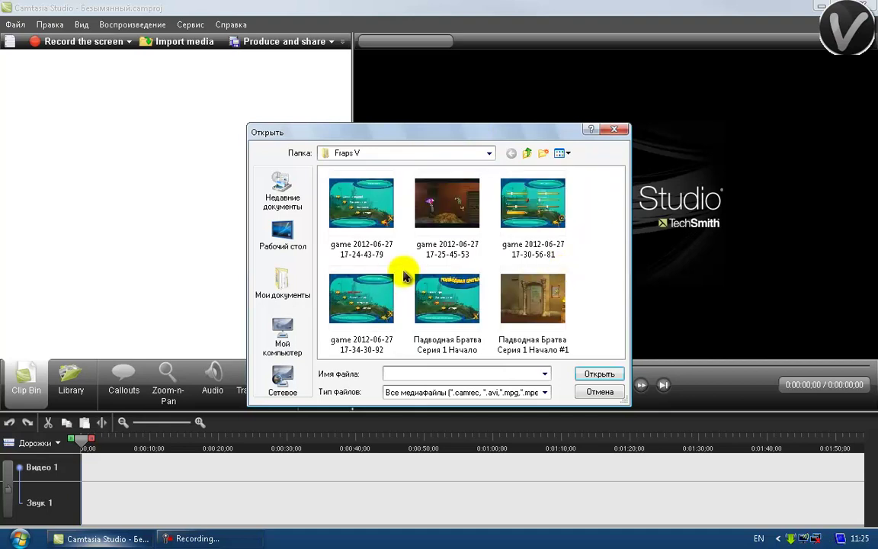
left_click_drag(408, 261, 577, 340)
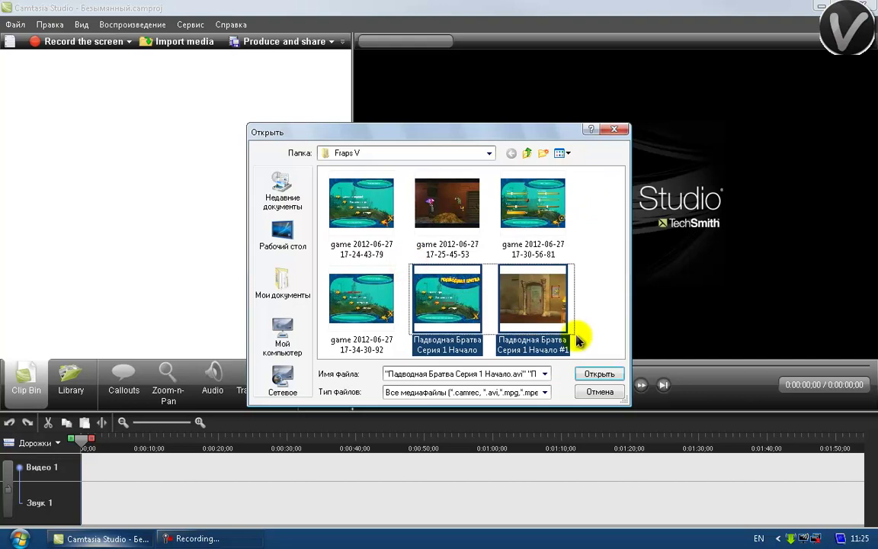
left_click(586, 371)
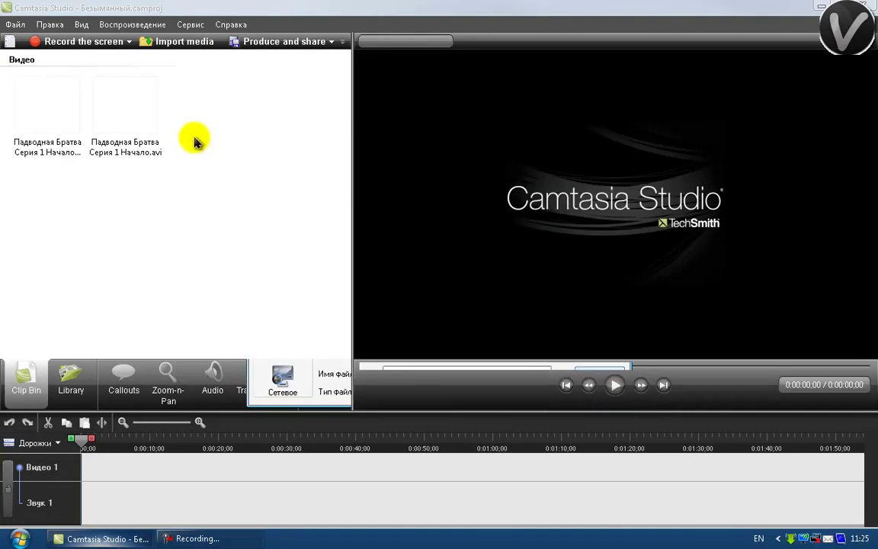
left_click_drag(2, 76, 94, 397)
left_click_drag(93, 456, 80, 468)
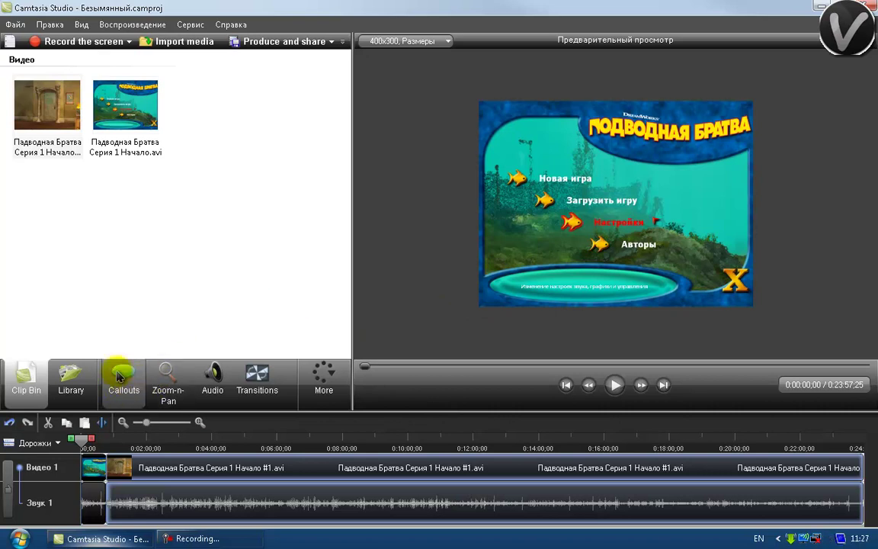
- Start a picture callout from the special shapes and browse to the desktop for its image
left_click(130, 388)
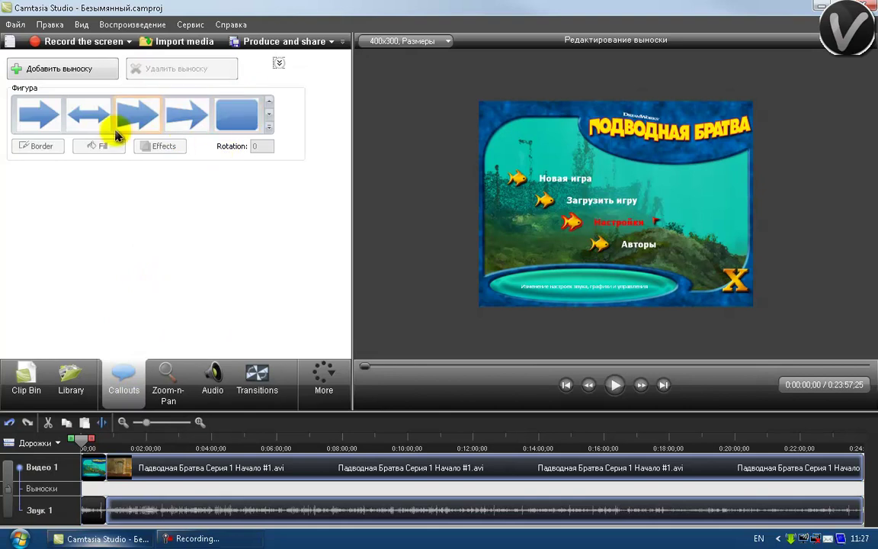
left_click(246, 122)
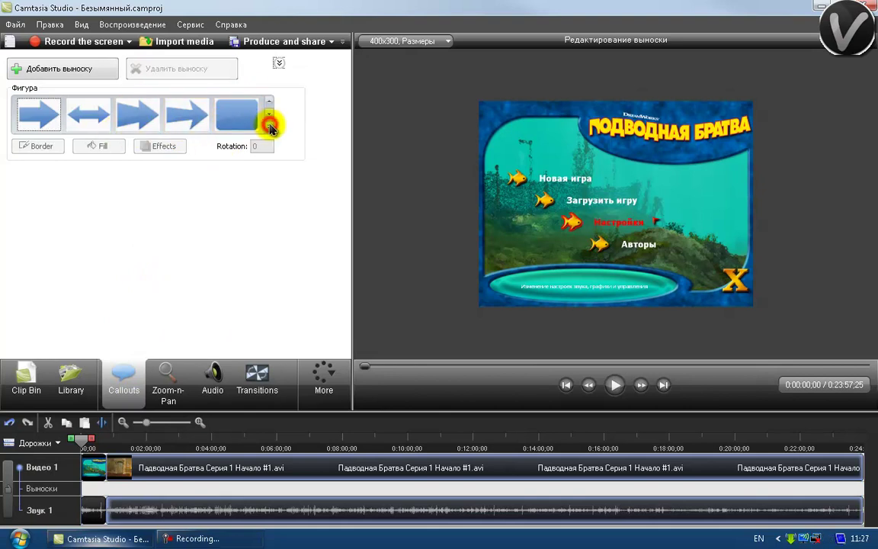
left_click(269, 124)
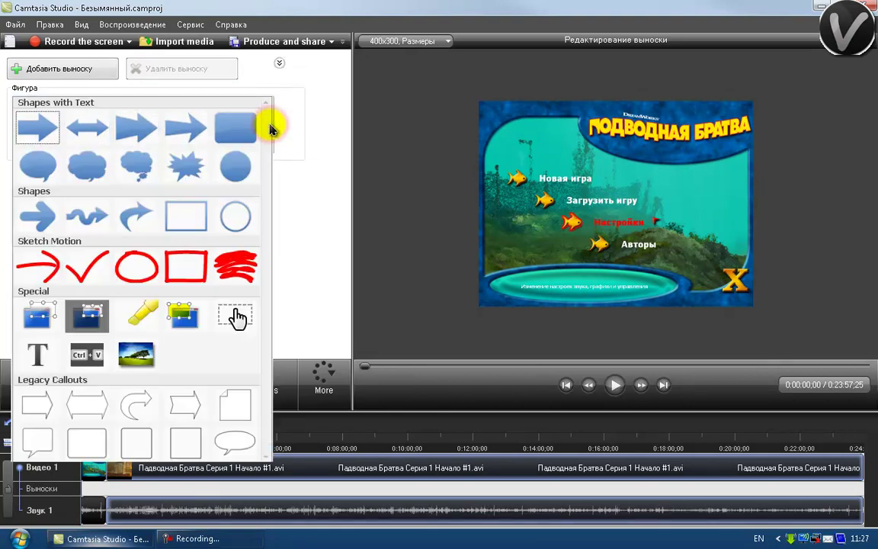
left_click(140, 364)
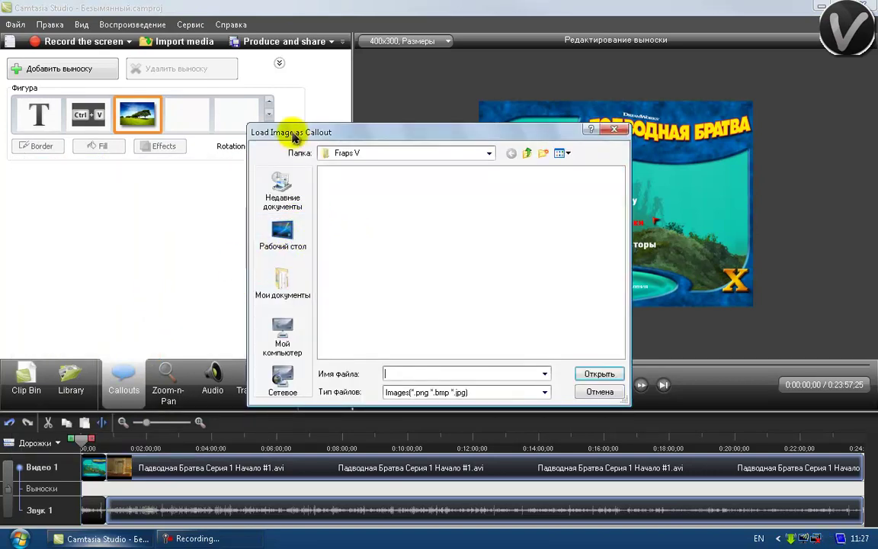
left_click(303, 228)
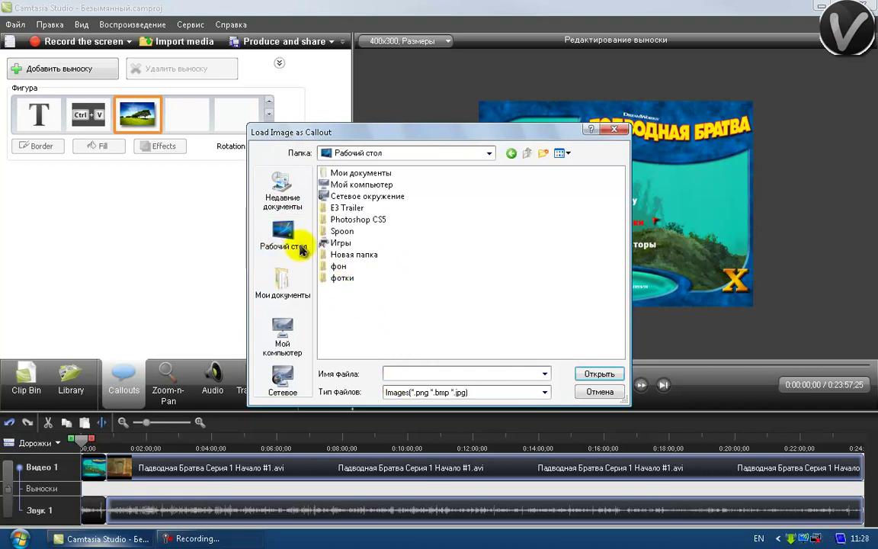
- Try to load the callout image with the file name logo-max-payne
left_click(397, 373)
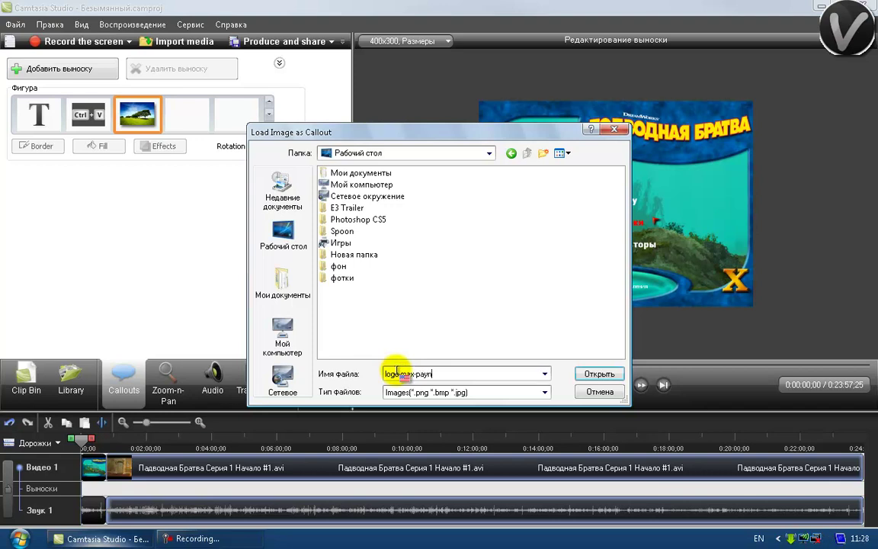
left_click(544, 373)
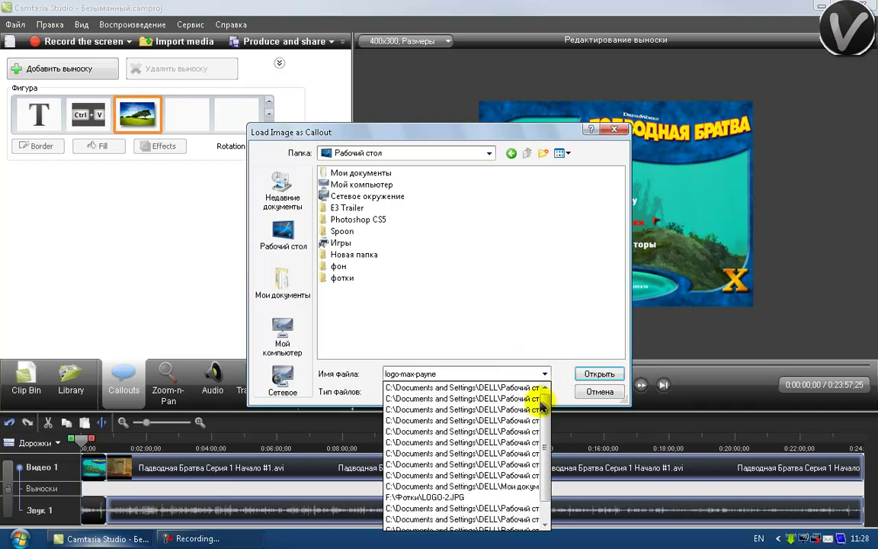
mouse_move(544, 406)
left_mouse_down()
mouse_move(543, 453)
mouse_move(546, 390)
left_mouse_up()
left_click(521, 371)
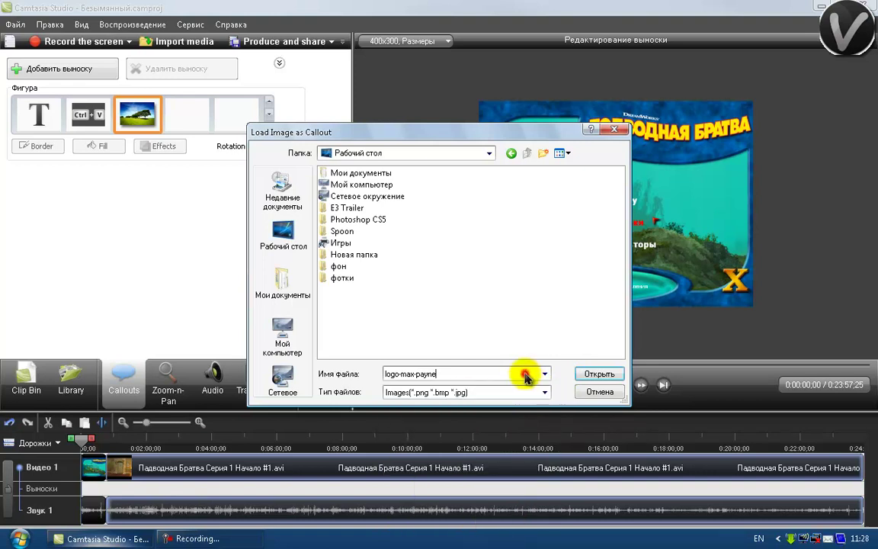
left_click(598, 373)
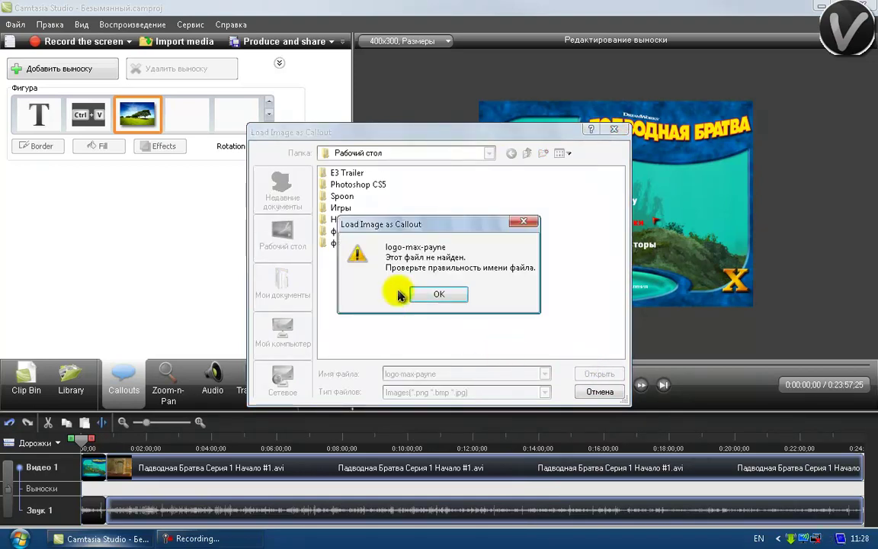
left_click(425, 293)
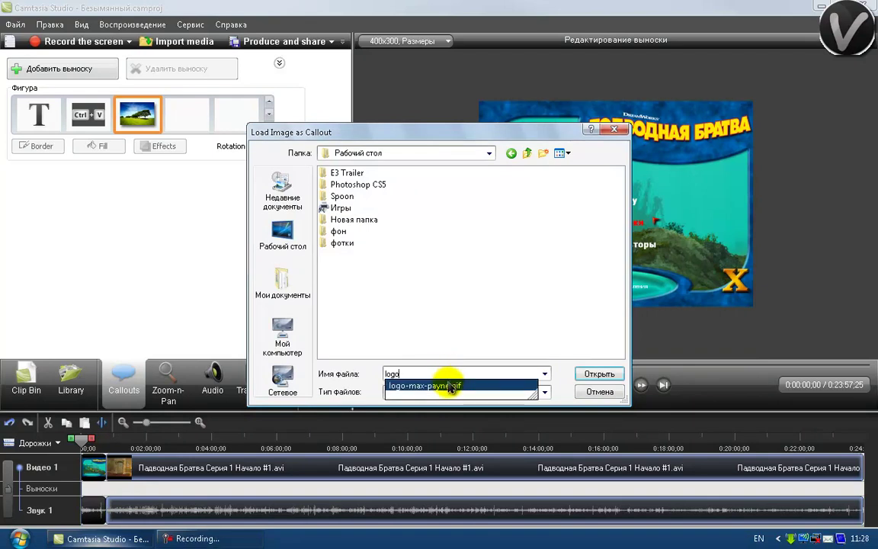
- Load logo-max-payne.gif as the callout and place it in the video's upper-right corner, about 45 × 45 at X 355, Y 2
left_click(451, 386)
left_click(579, 373)
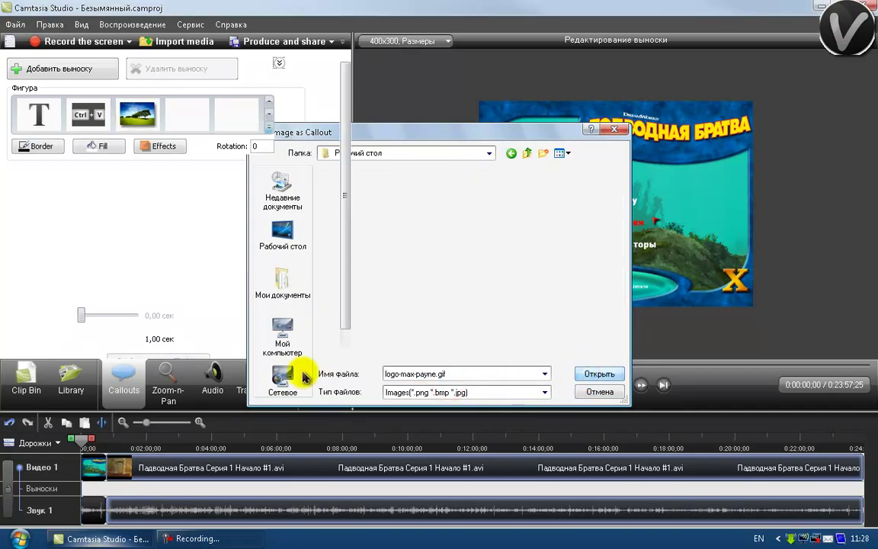
left_click_drag(495, 142, 662, 174)
left_click_drag(660, 175, 738, 121)
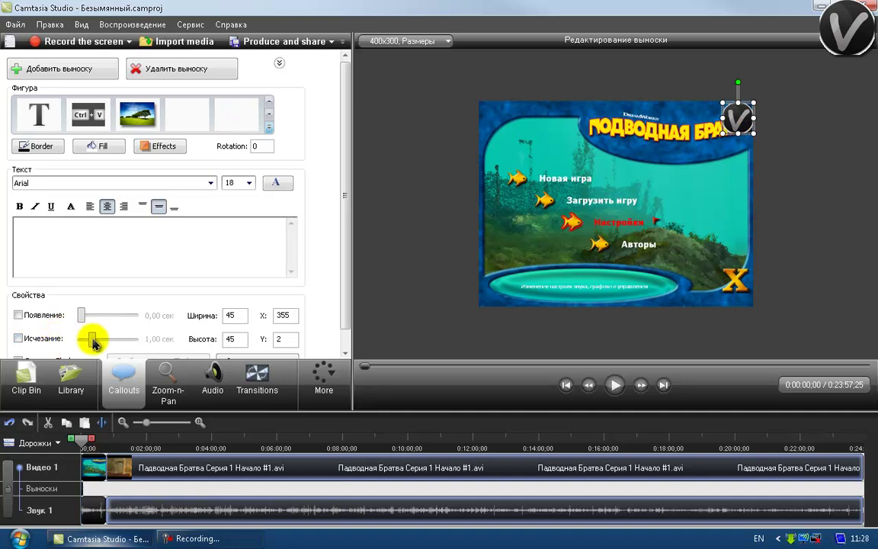
scroll(342, 251, "down", 2)
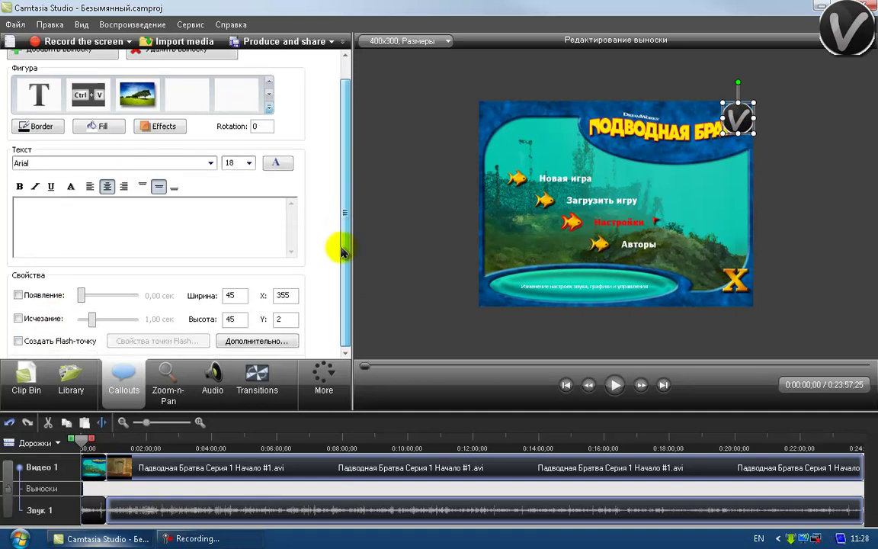
scroll(342, 242, "up", 2)
left_click(476, 138)
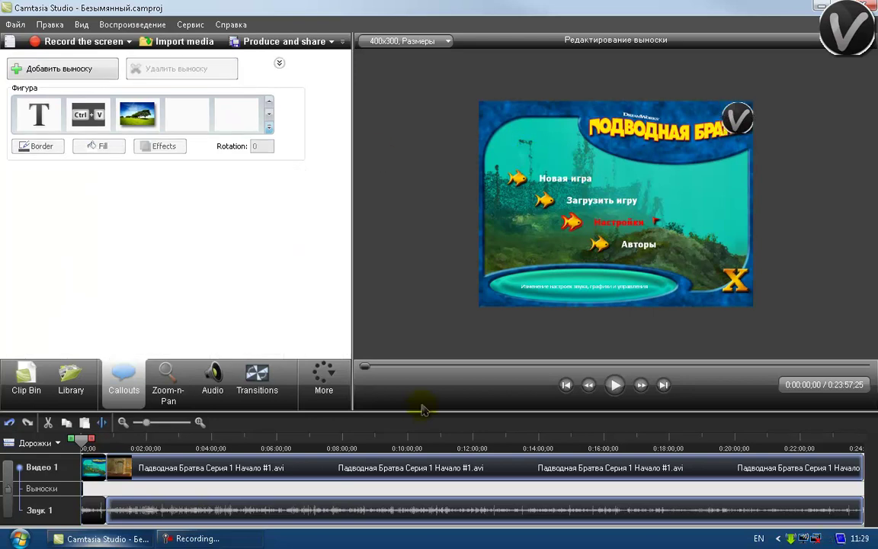
- Extend the logo callout on the timeline to the end of the first video clip
left_click(154, 425)
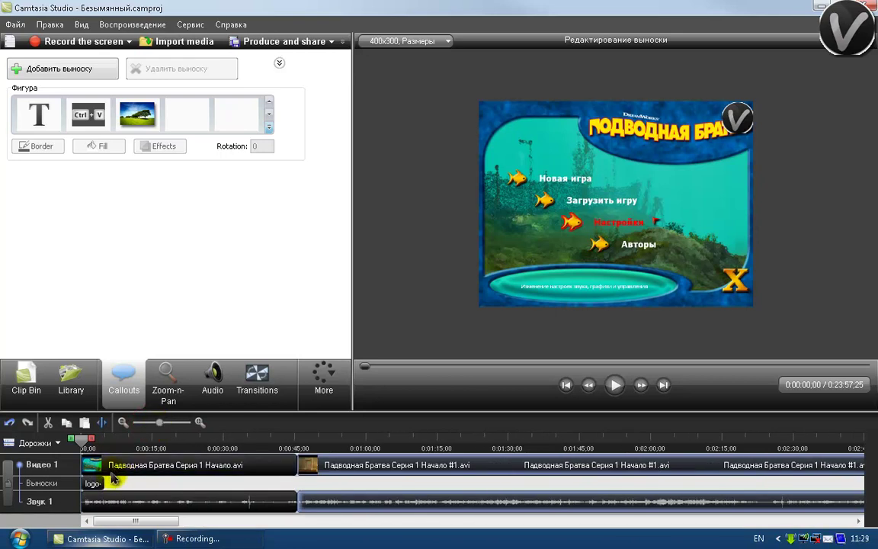
left_click(102, 484)
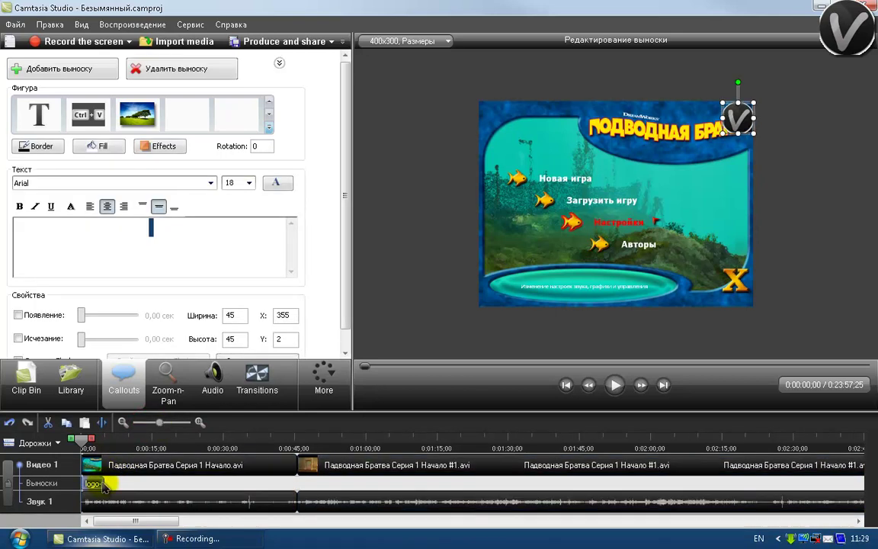
left_click(108, 483)
left_click_drag(101, 482, 296, 482)
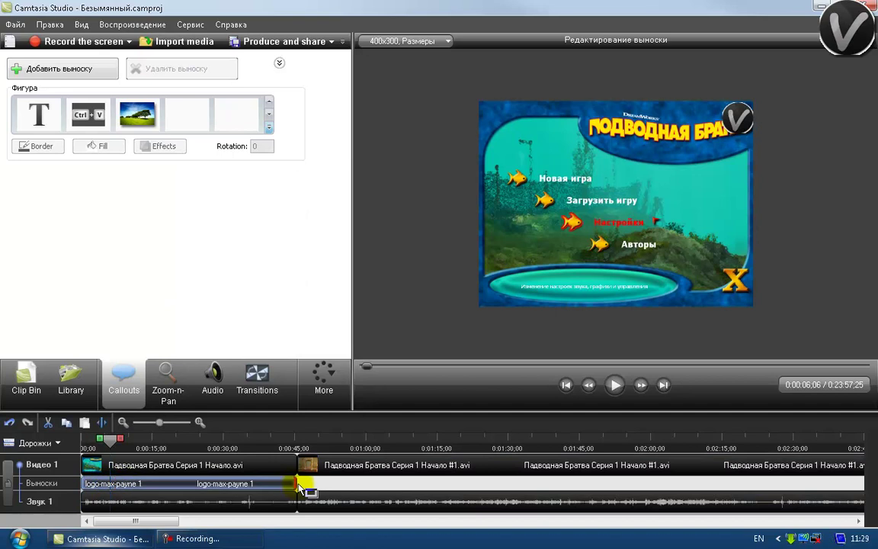
- Copy the logo callout and paste it on the callout track at the start of the second clip
right_click(228, 485)
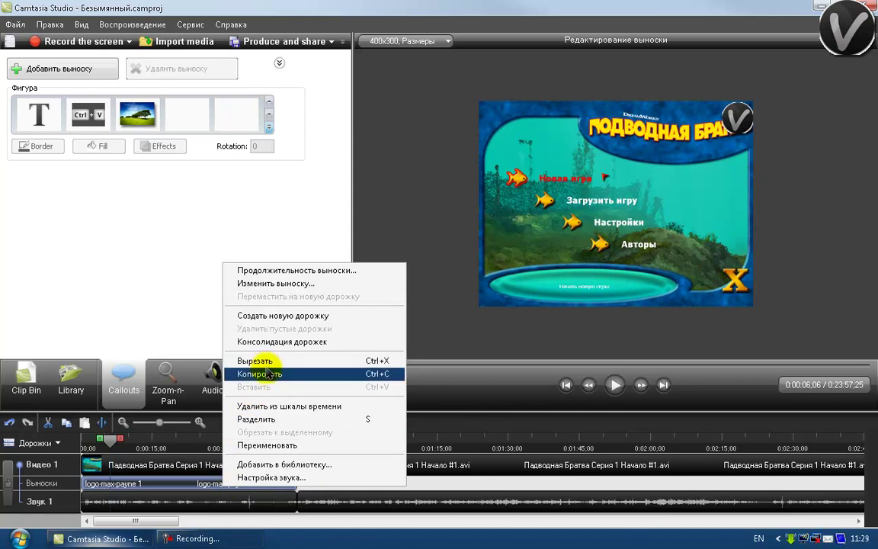
left_click(267, 373)
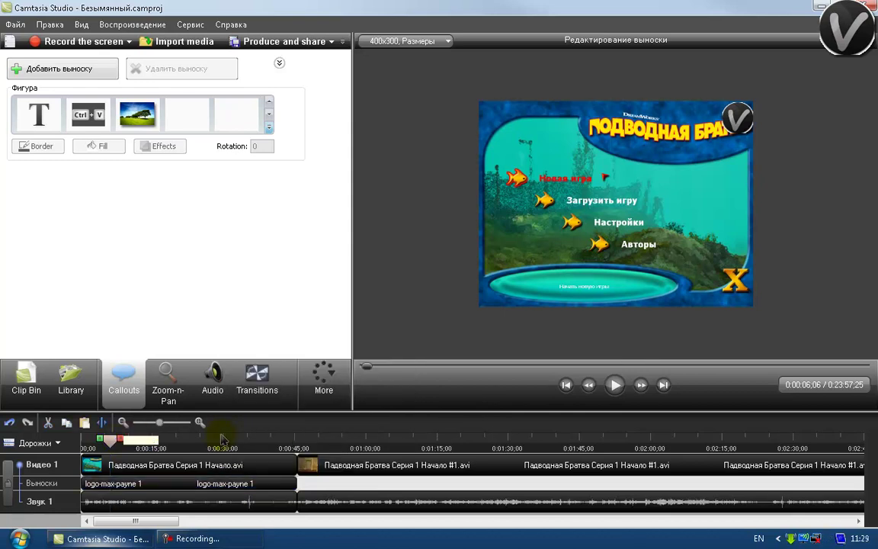
left_click_drag(166, 440, 304, 457)
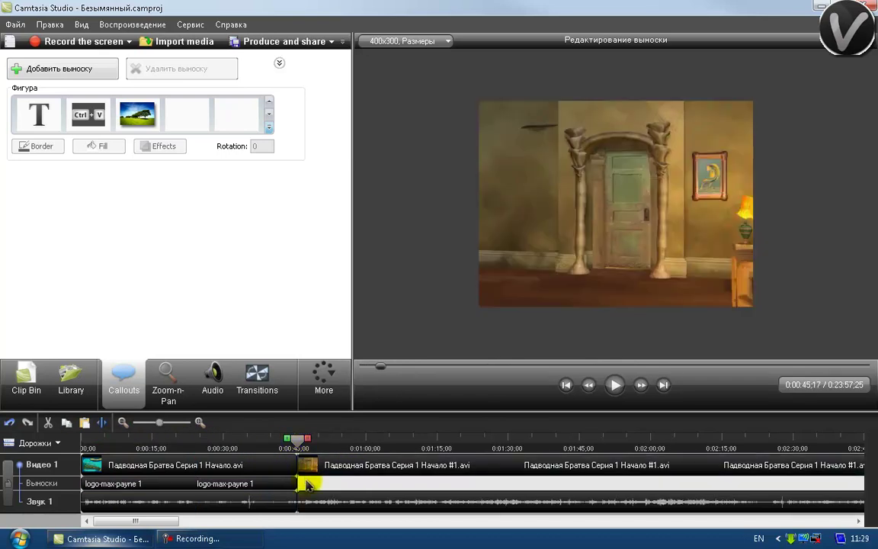
right_click(307, 484)
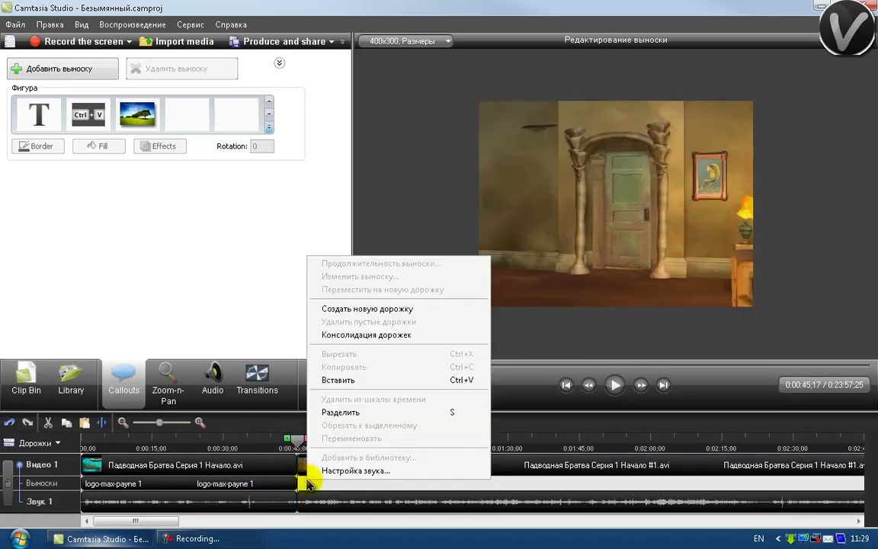
left_click(314, 381)
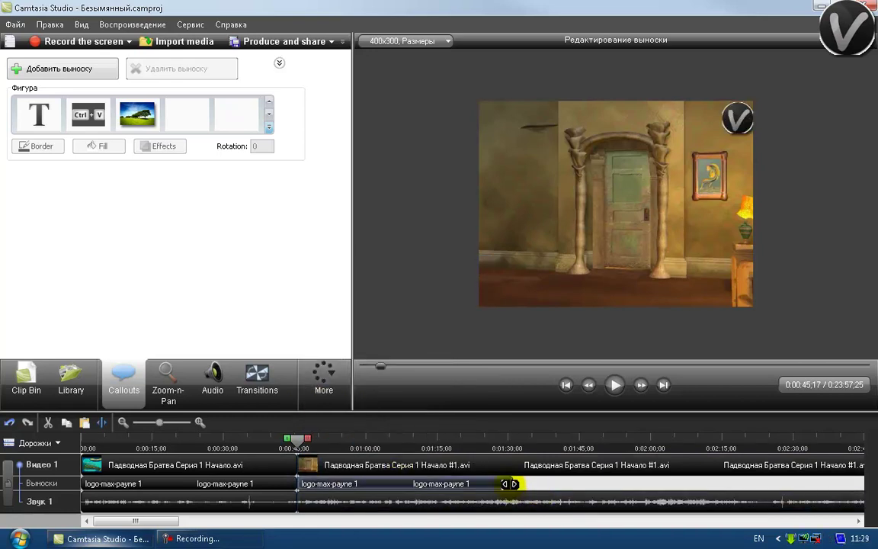
- Extend the pasted logo callout on the timeline to the end of the second video clip
left_click_drag(522, 488, 688, 488)
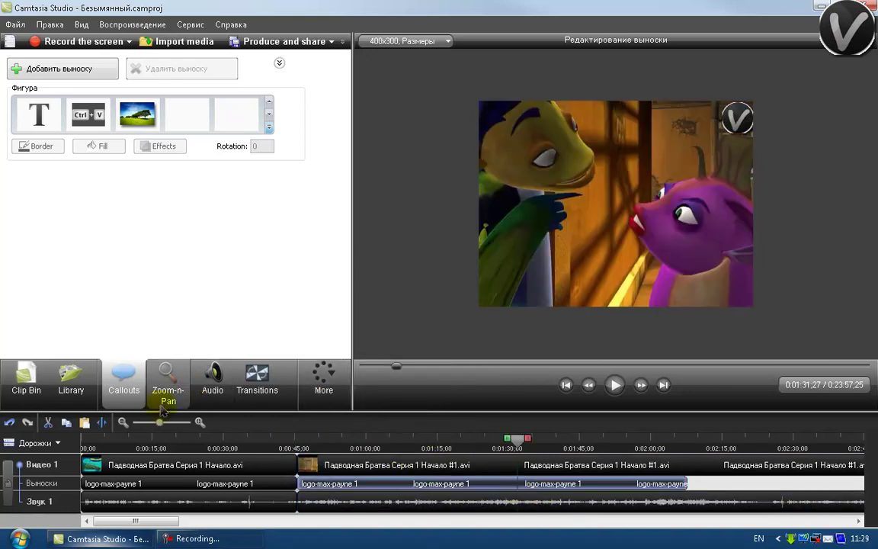
left_click_drag(160, 426, 150, 428)
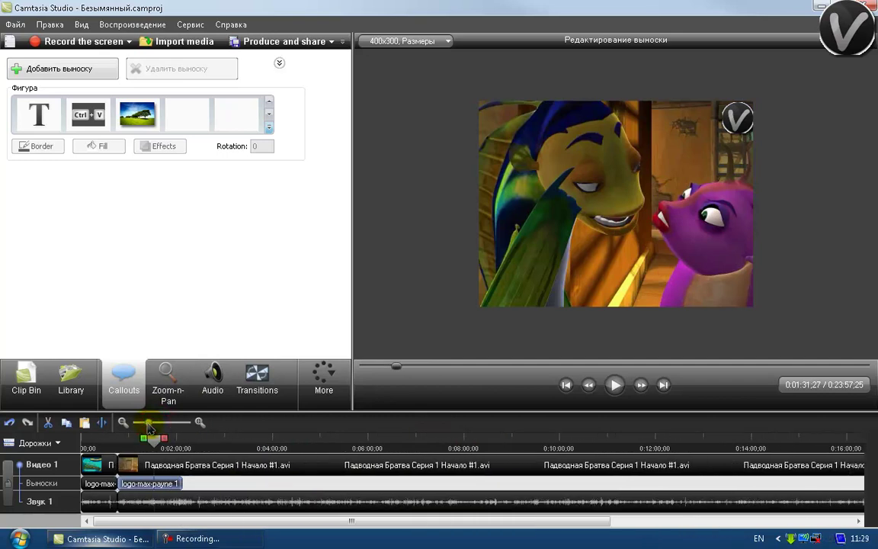
left_click(176, 485)
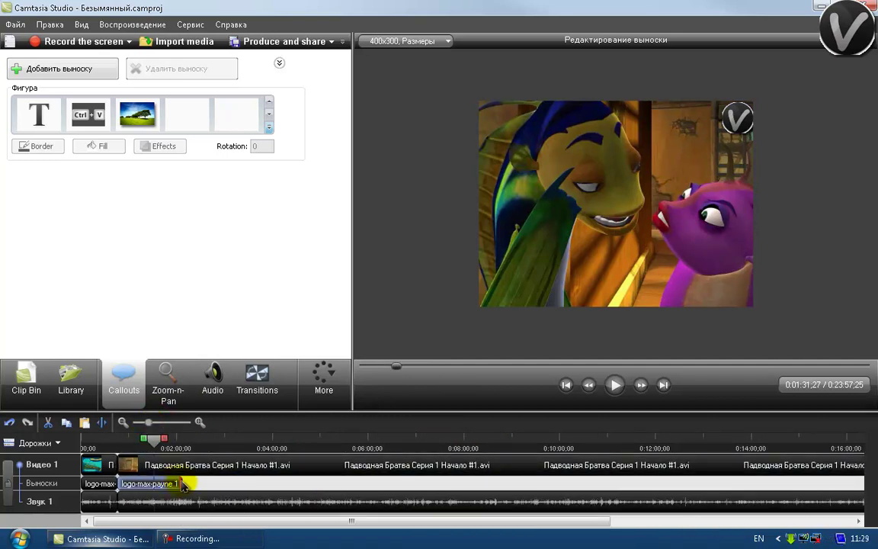
left_click_drag(149, 424, 146, 427)
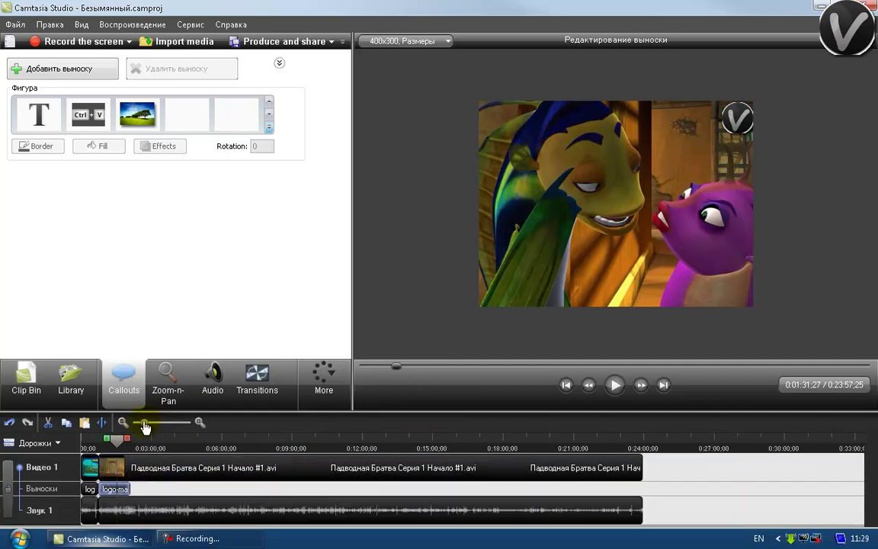
left_click(122, 491)
left_click(129, 486)
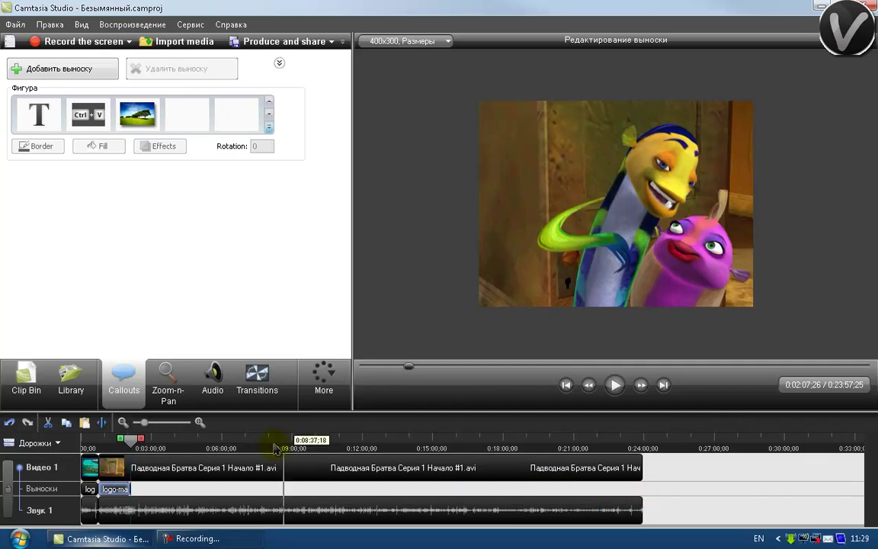
left_click_drag(131, 441, 638, 492)
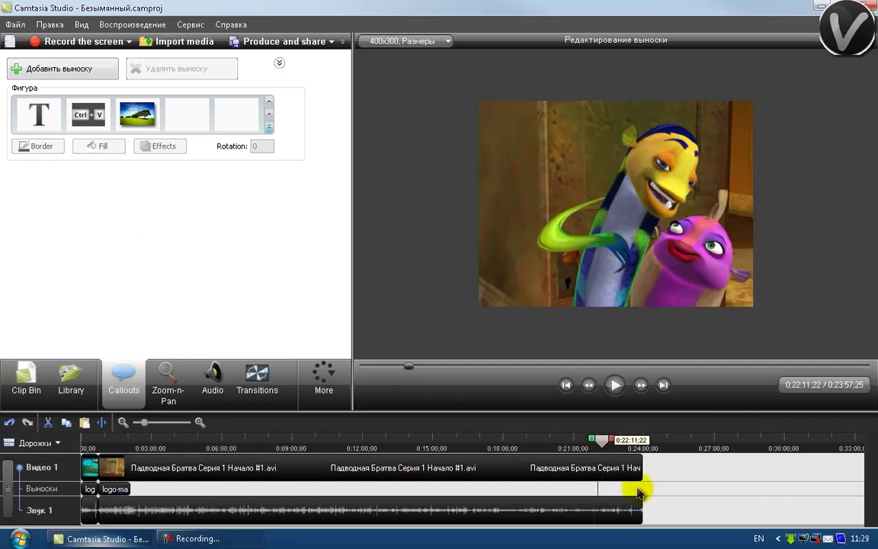
left_click_drag(130, 485, 246, 501)
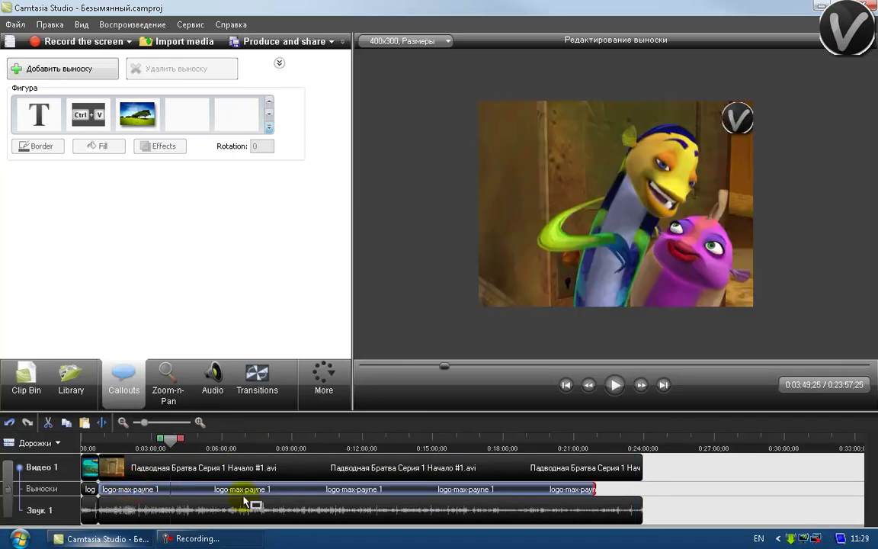
left_click(437, 495)
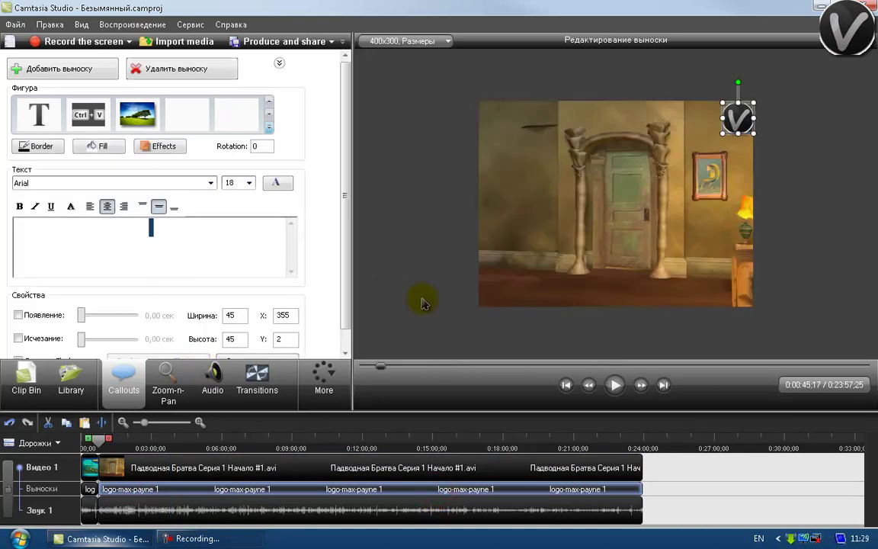
left_click(388, 298)
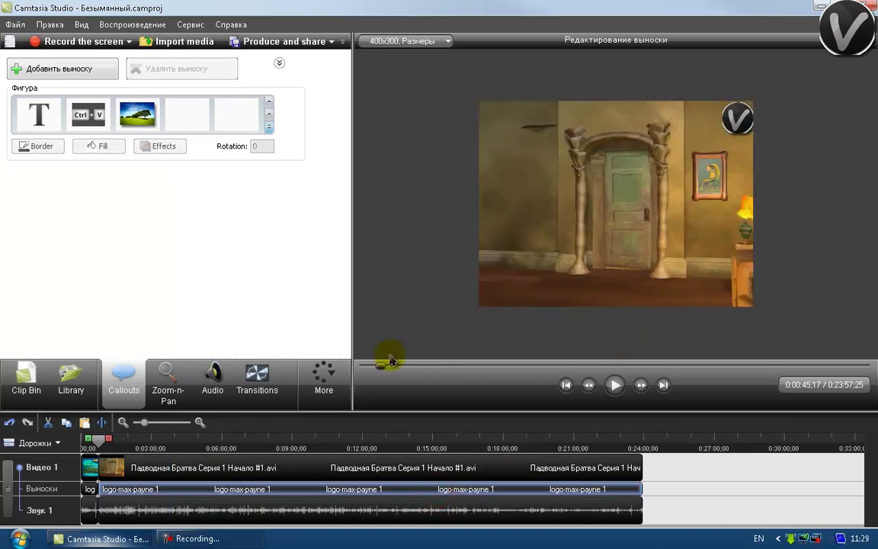
- Play a short part of the second clip from near its start to check the logo overlay
left_click_drag(388, 364, 387, 364)
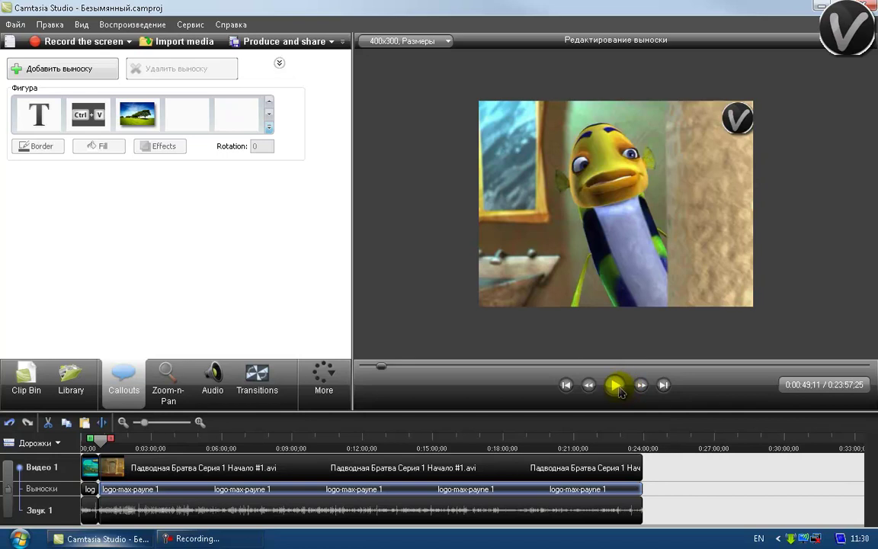
left_click(616, 386)
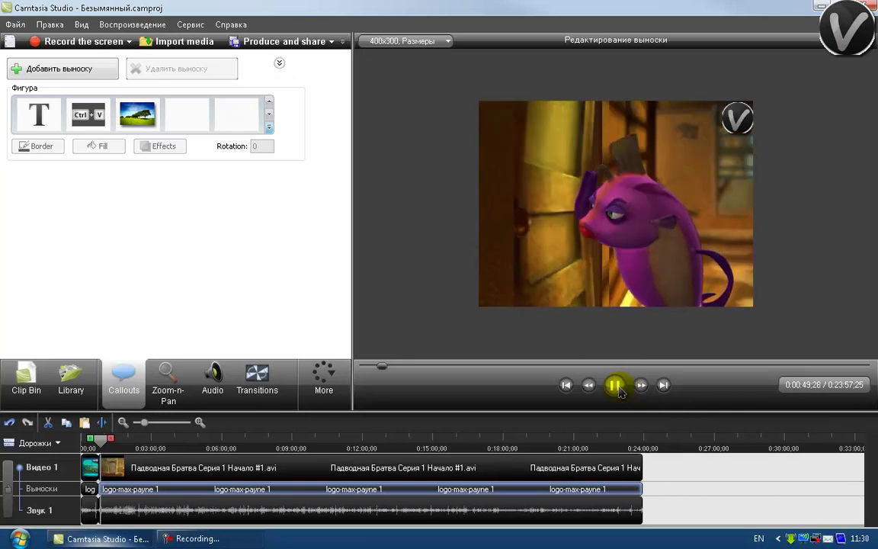
left_click(616, 386)
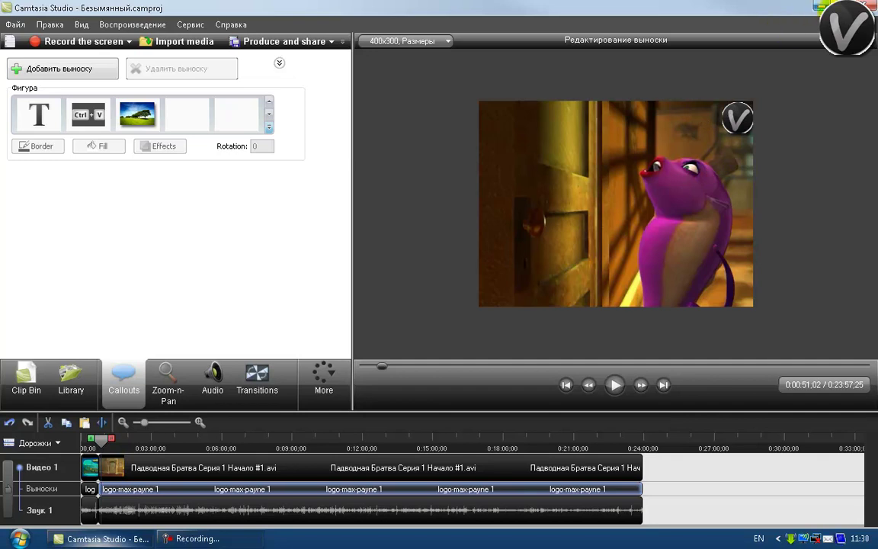
- Minimize the video editor window to show the desktop
left_click(823, 8)
left_click_drag(583, 170, 366, 400)
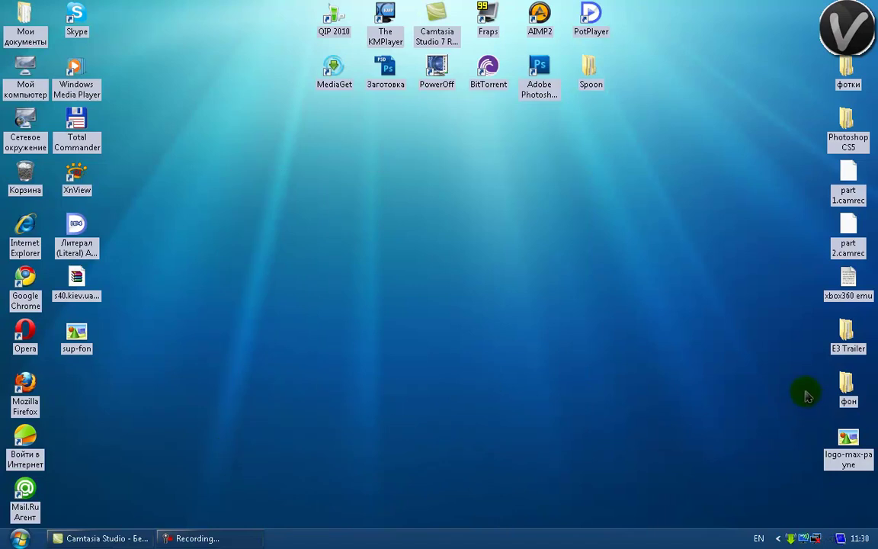